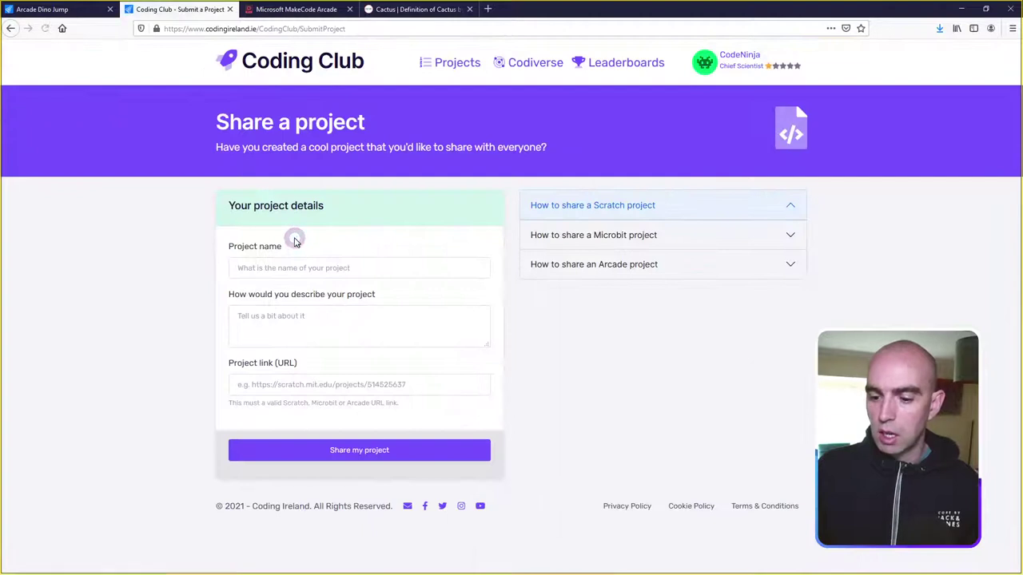
# Read the instructions on how to share an Arcade project.
pyautogui.click(651, 269)
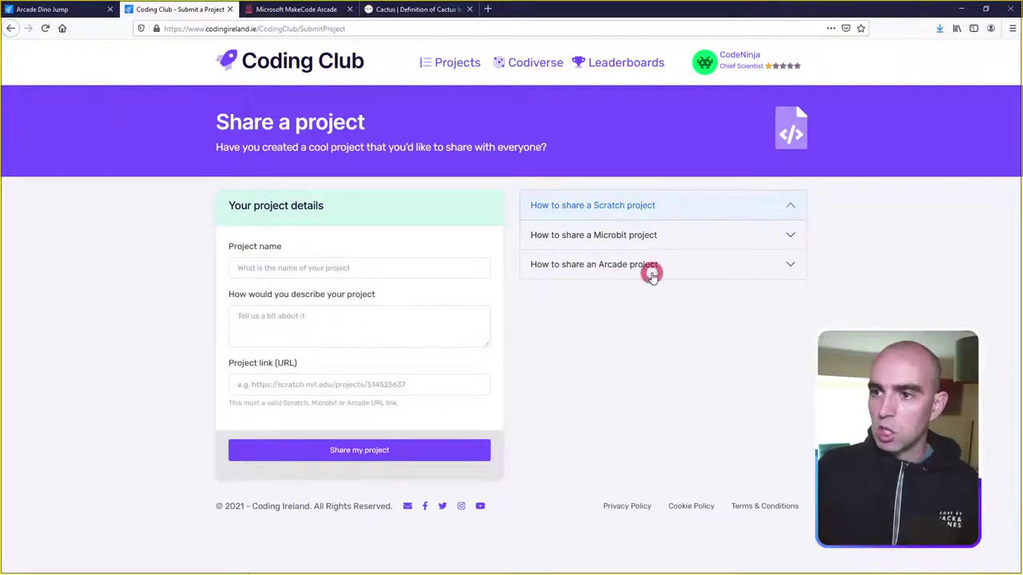
pyautogui.scroll(-1, 650, 269)
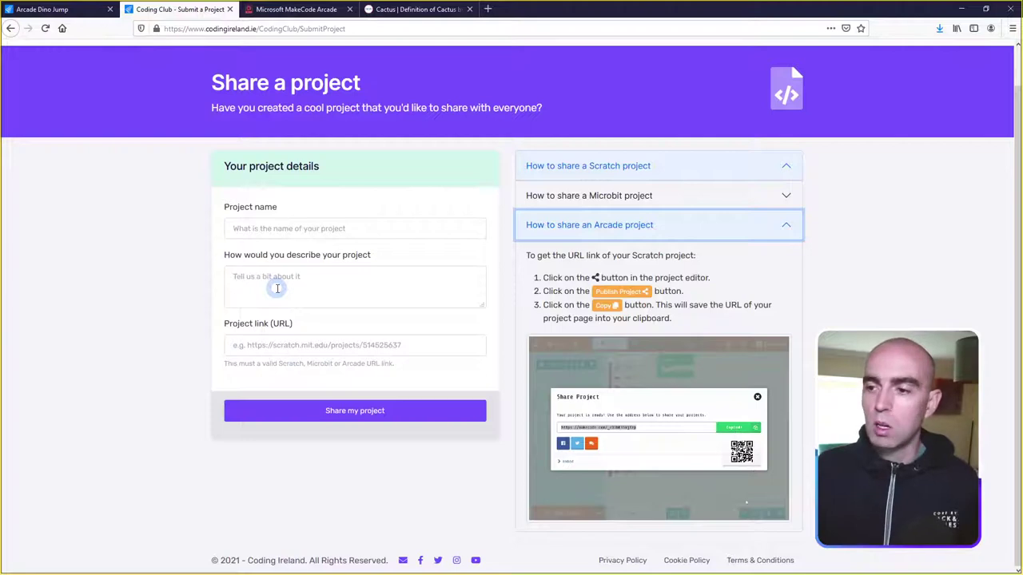
pyautogui.scroll(1, 300, 202)
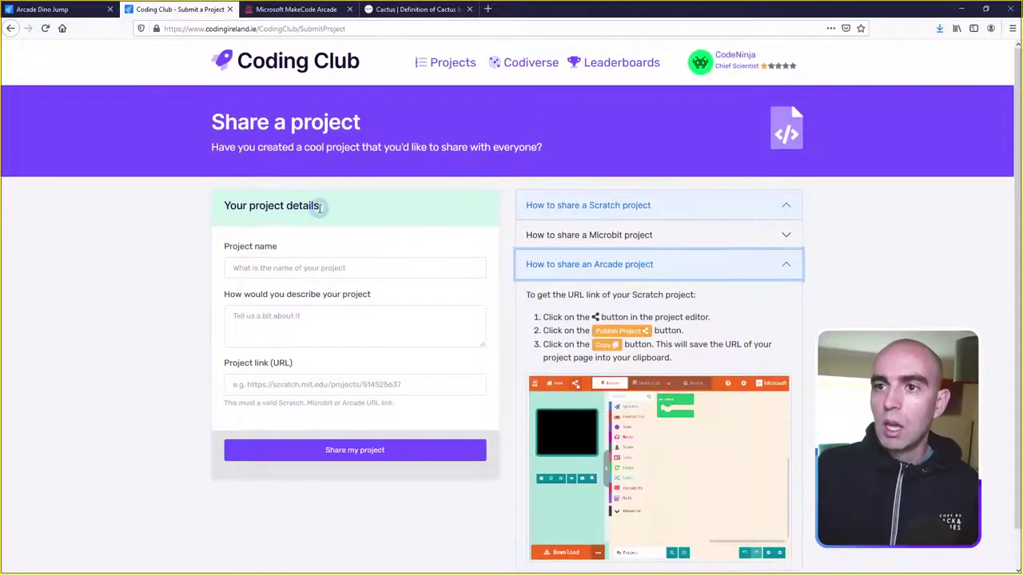
# Open the Codiverse feed and view the shared Dino Run project.
pyautogui.click(512, 66)
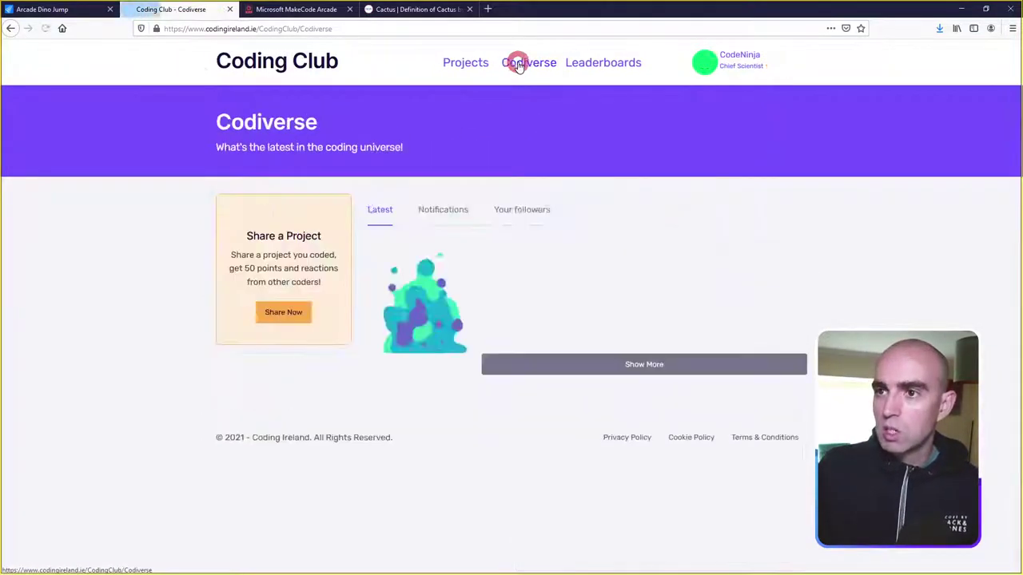
pyautogui.scroll(-6, 733, 229)
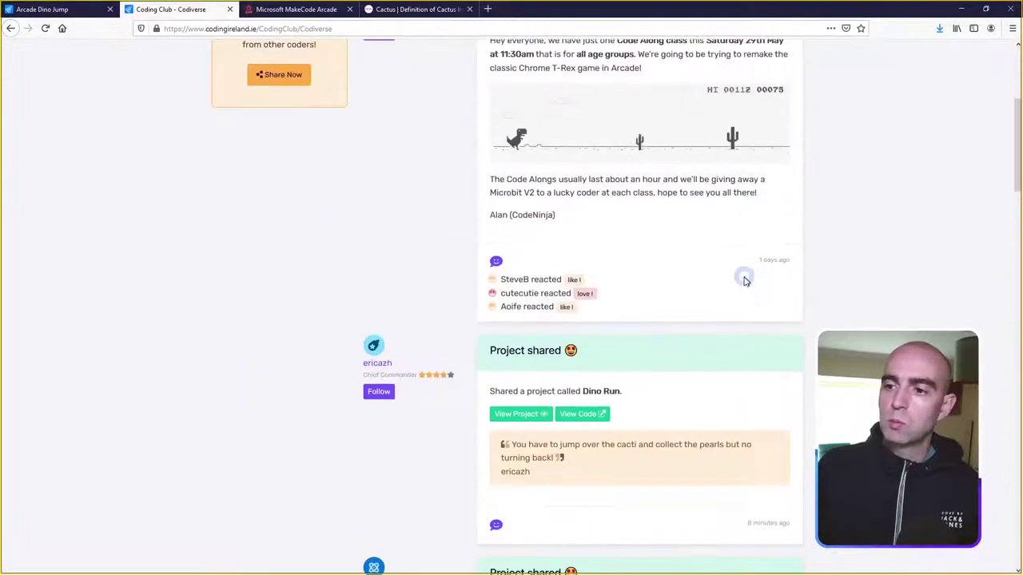
pyautogui.scroll(-1, 541, 256)
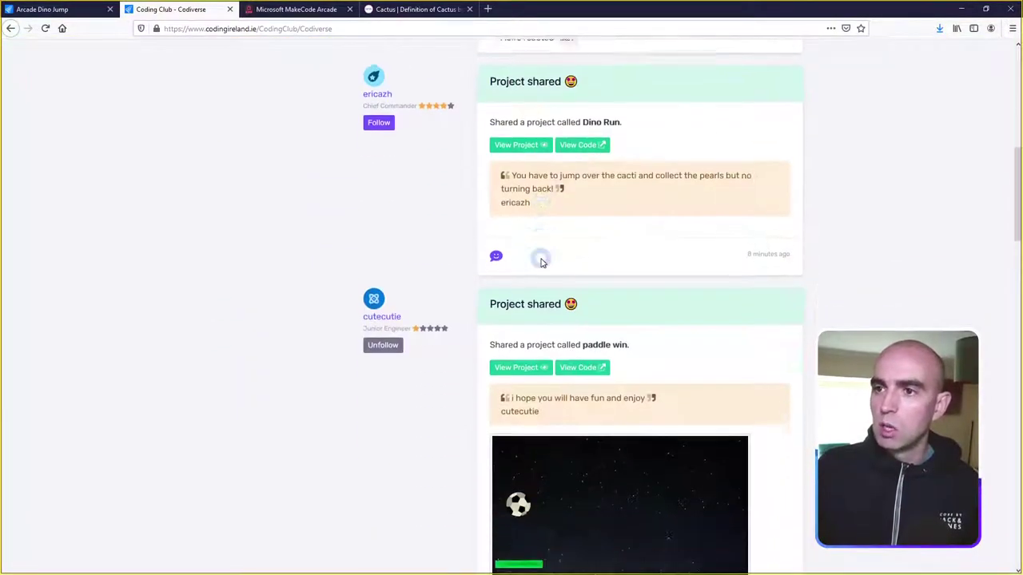
pyautogui.click(523, 142)
pyautogui.scroll(-1, 876, 211)
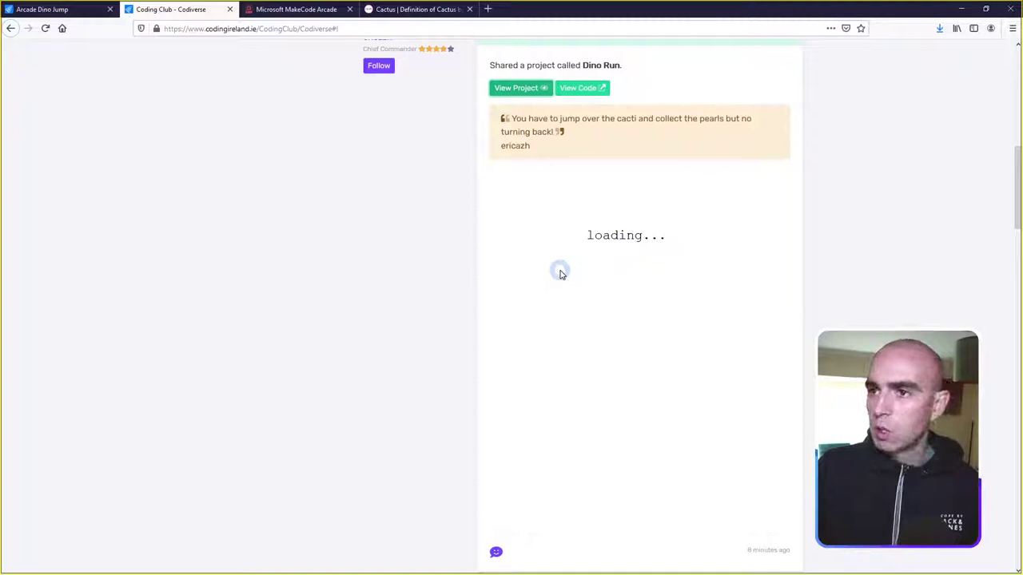
pyautogui.scroll(-1, 803, 309)
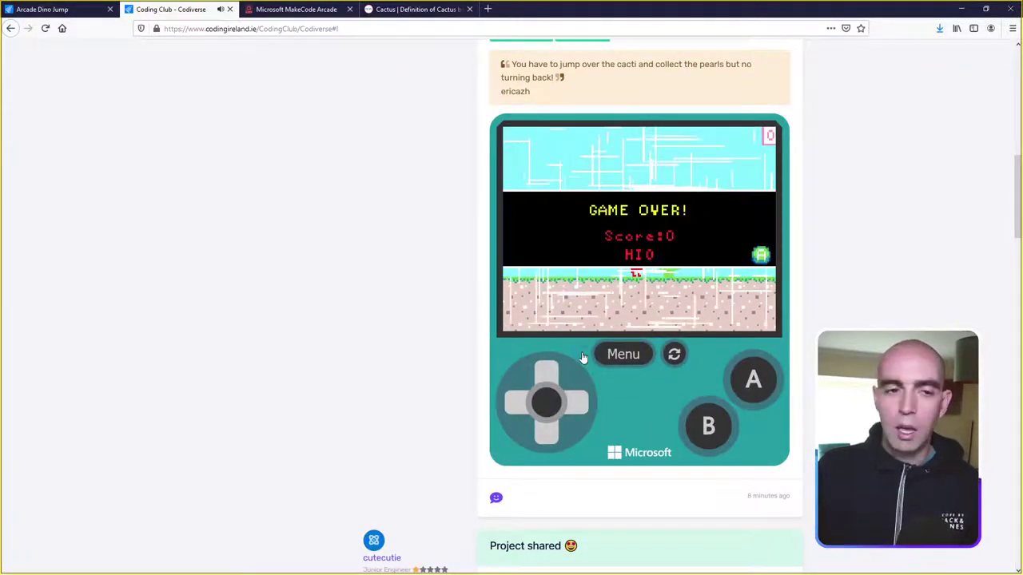
# React with "love!" to the shared Dino Run project.
pyautogui.moveTo(495, 495)
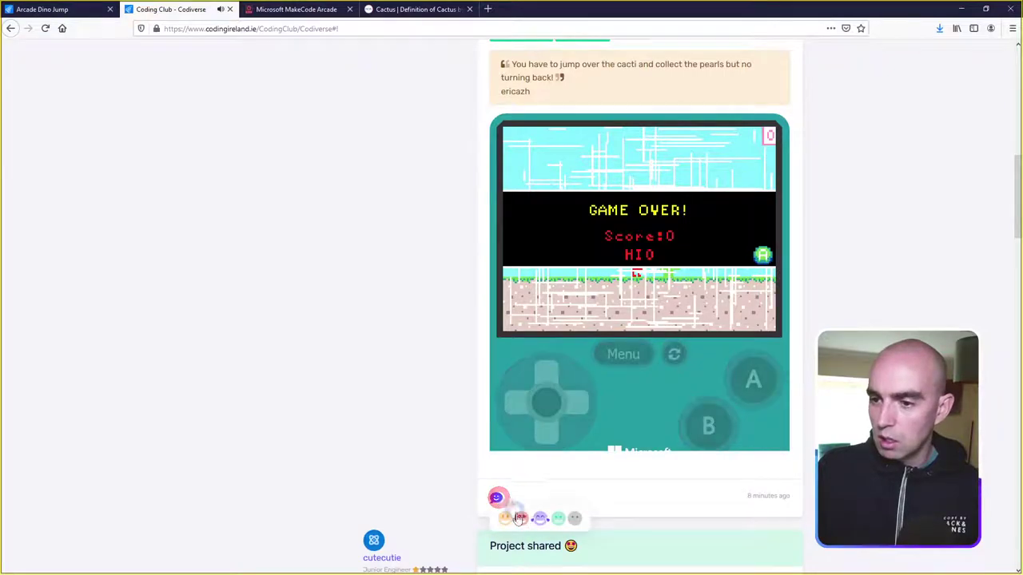
pyautogui.click(521, 517)
pyautogui.scroll(-2, 520, 520)
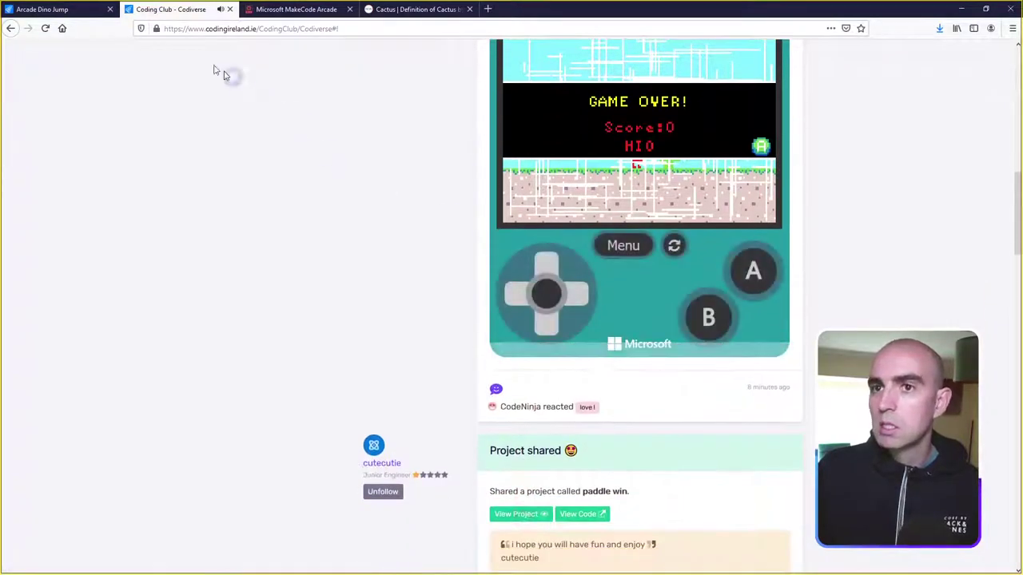
# Review steps 9 and 10 of the Arcade Dino Jump lesson and the enlarged demo of creating an animation asset.
pyautogui.click(80, 7)
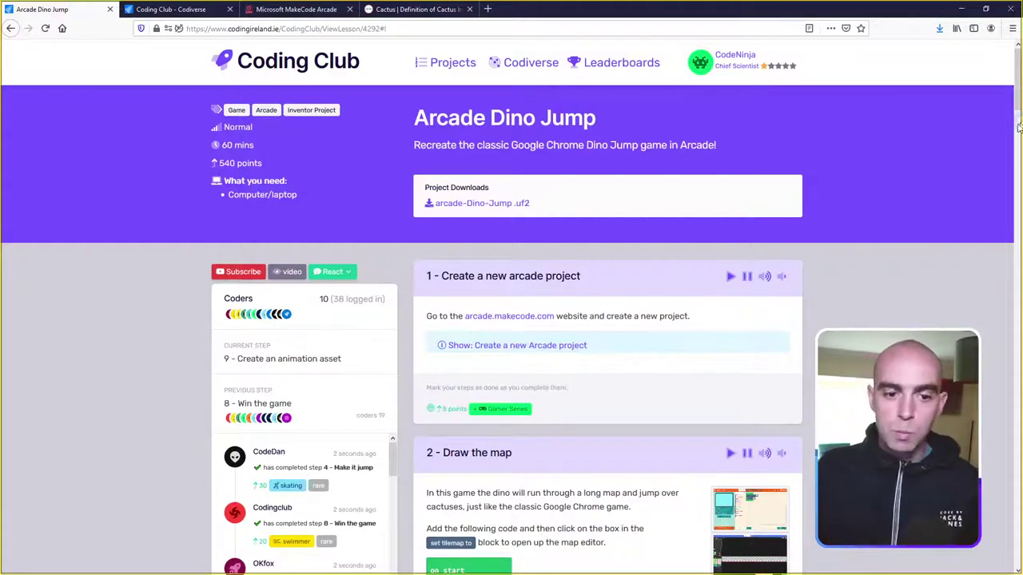
pyautogui.moveTo(1017, 104); pyautogui.dragTo(1016, 456)
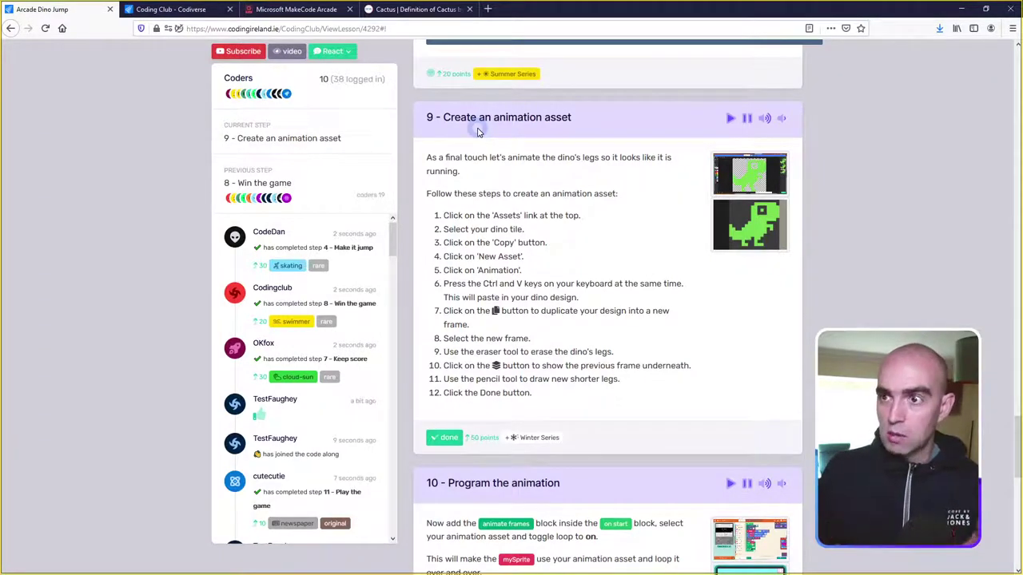
pyautogui.scroll(-5, 477, 132)
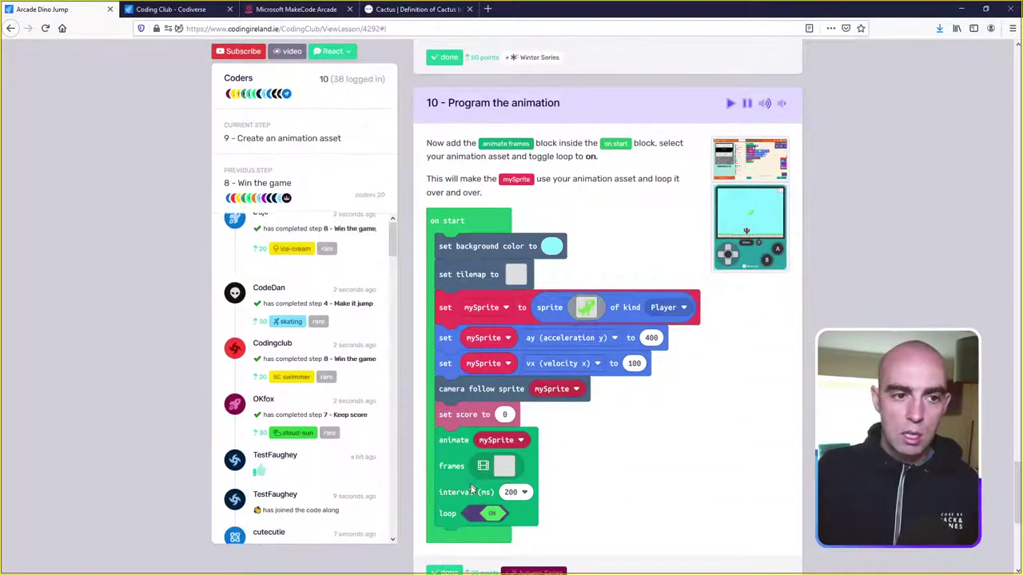
pyautogui.scroll(6, 643, 486)
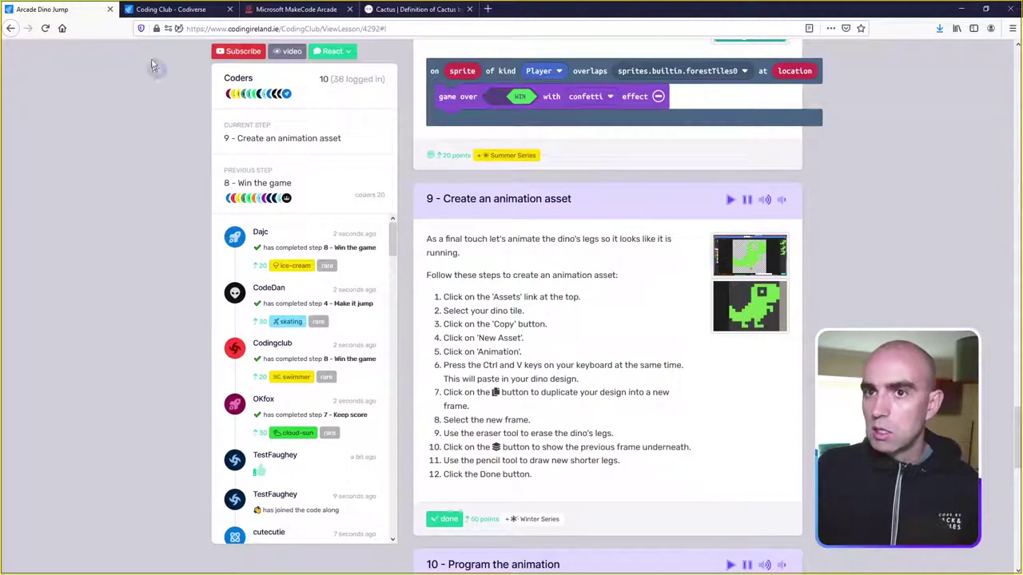
pyautogui.click(751, 270)
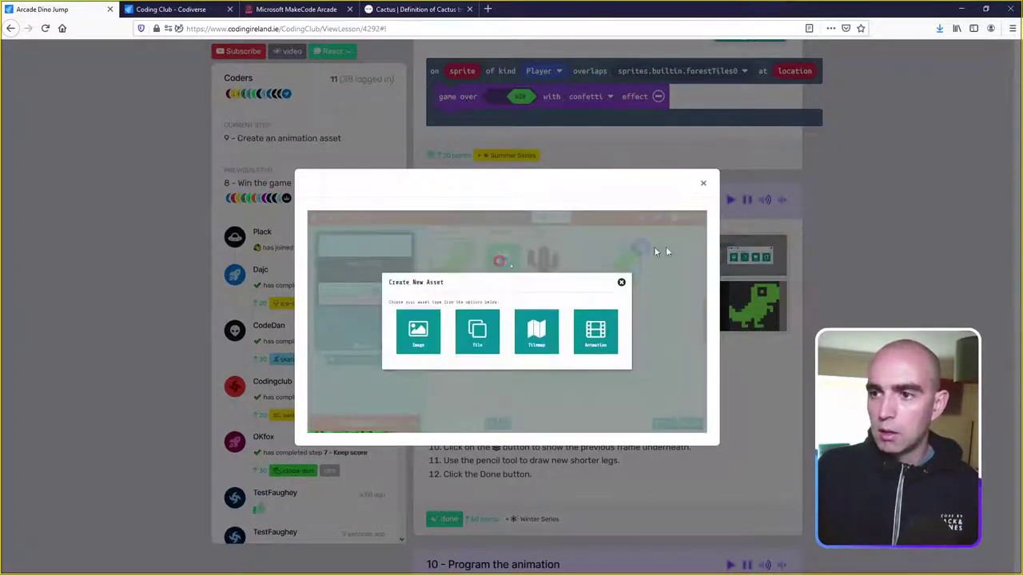
pyautogui.click(897, 244)
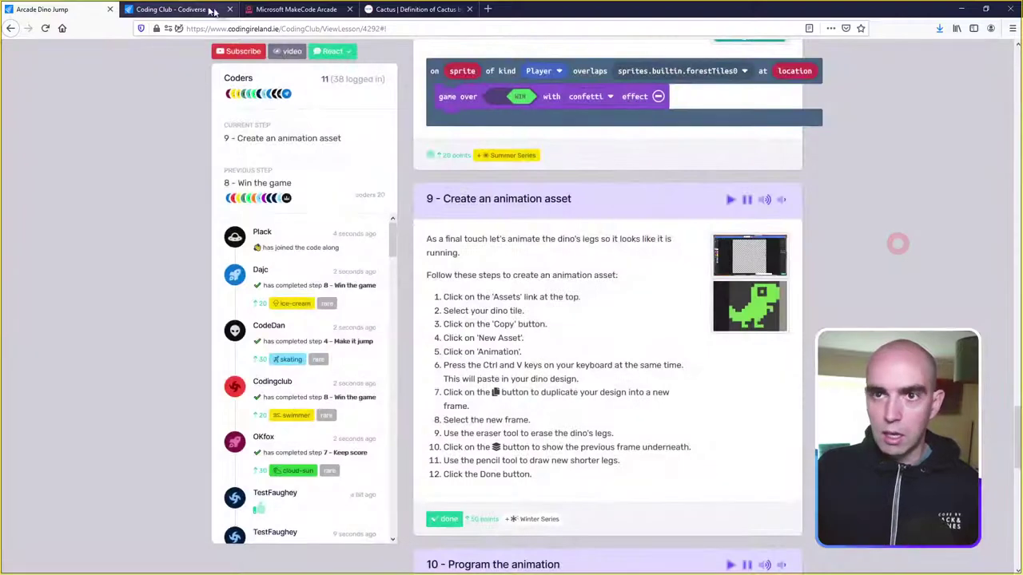
# Close the Codiverse page, switch to the MakeCode Arcade project, and copy the dino image from its assets with the simulator stopped.
pyautogui.click(222, 13)
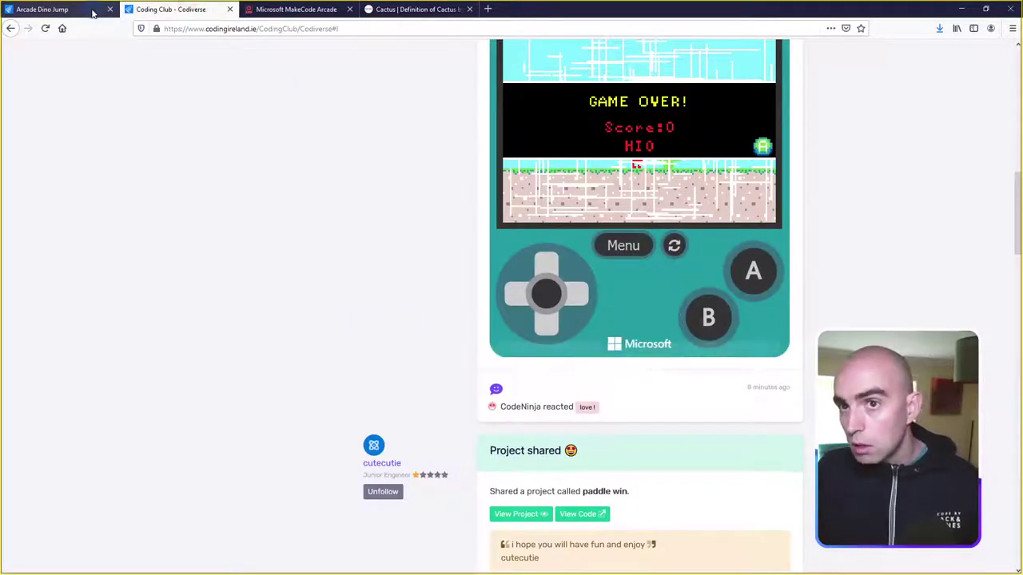
pyautogui.click(230, 9)
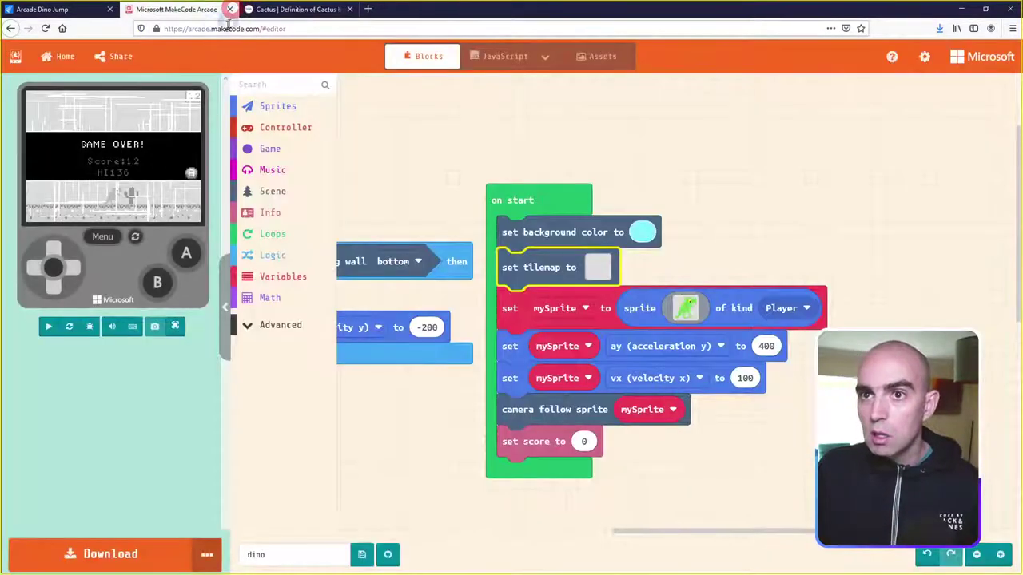
pyautogui.click(595, 59)
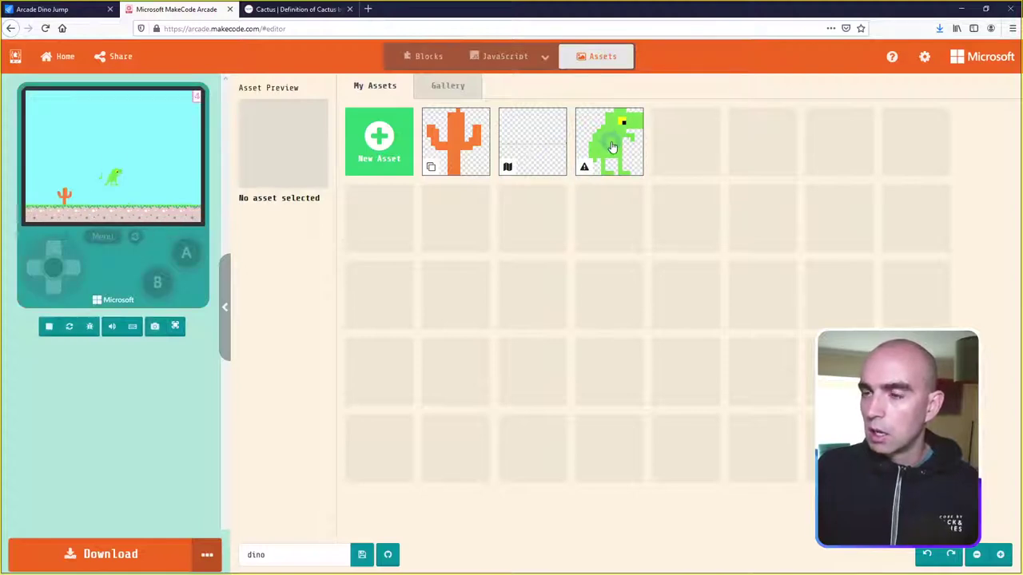
pyautogui.click(611, 147)
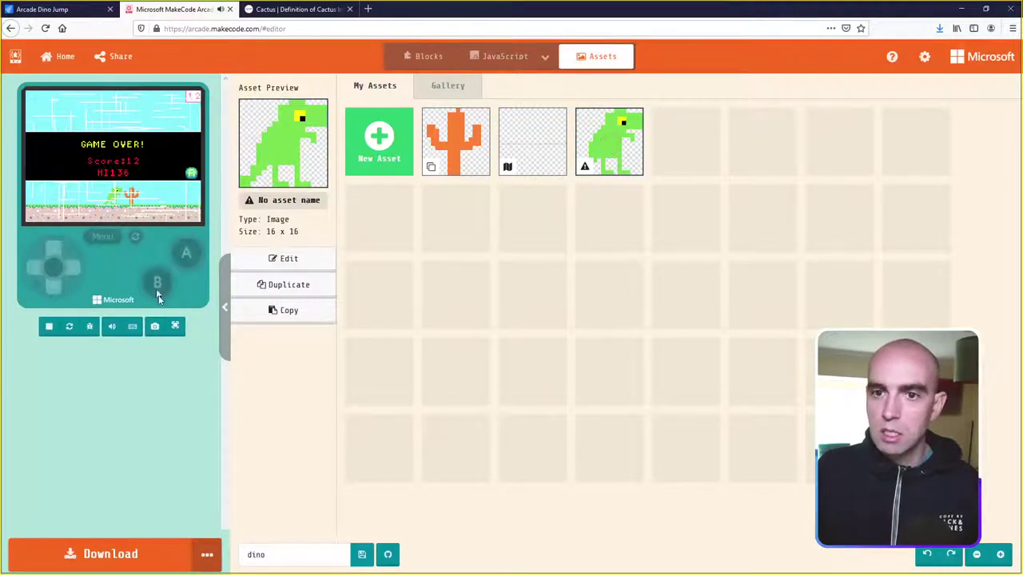
pyautogui.click(49, 326)
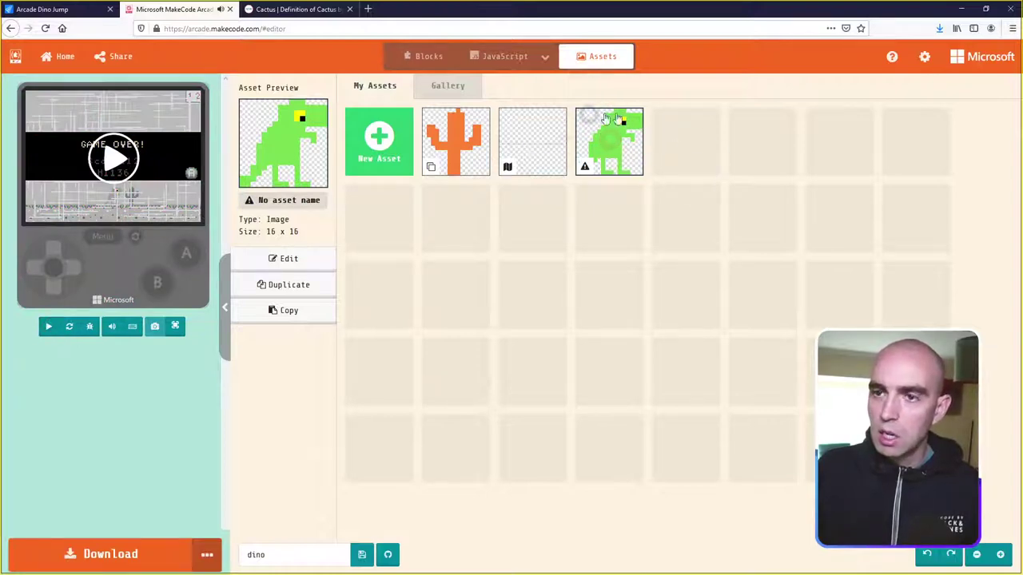
pyautogui.click(284, 314)
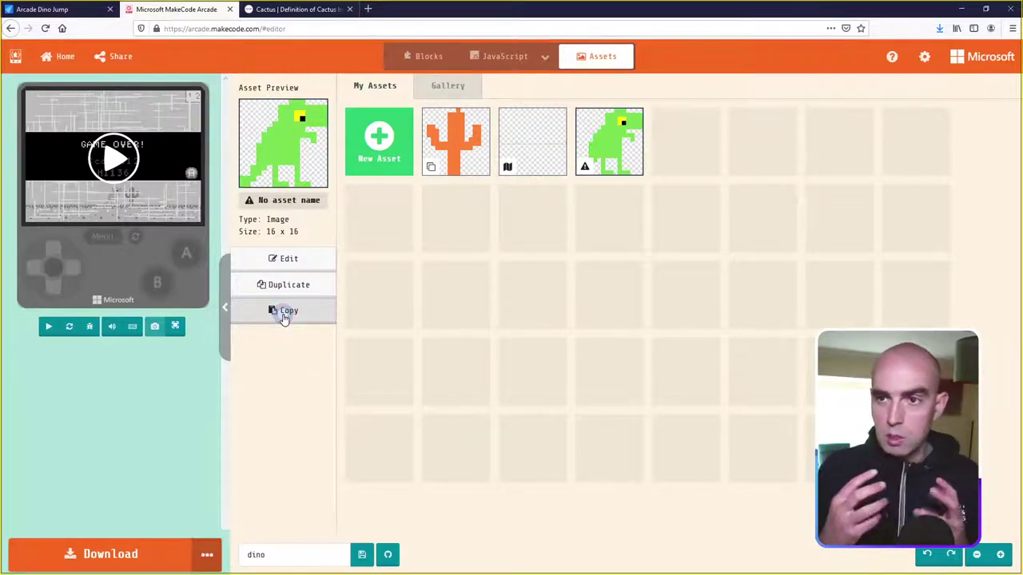
# Create a new animation asset and paste the copied dino image into its first frame.
pyautogui.click(385, 142)
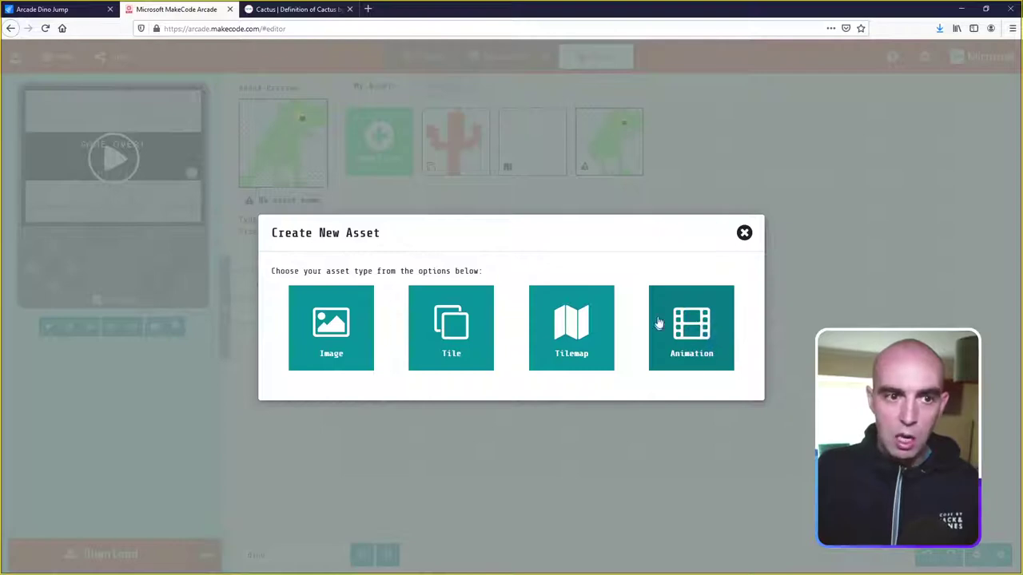
pyautogui.click(685, 323)
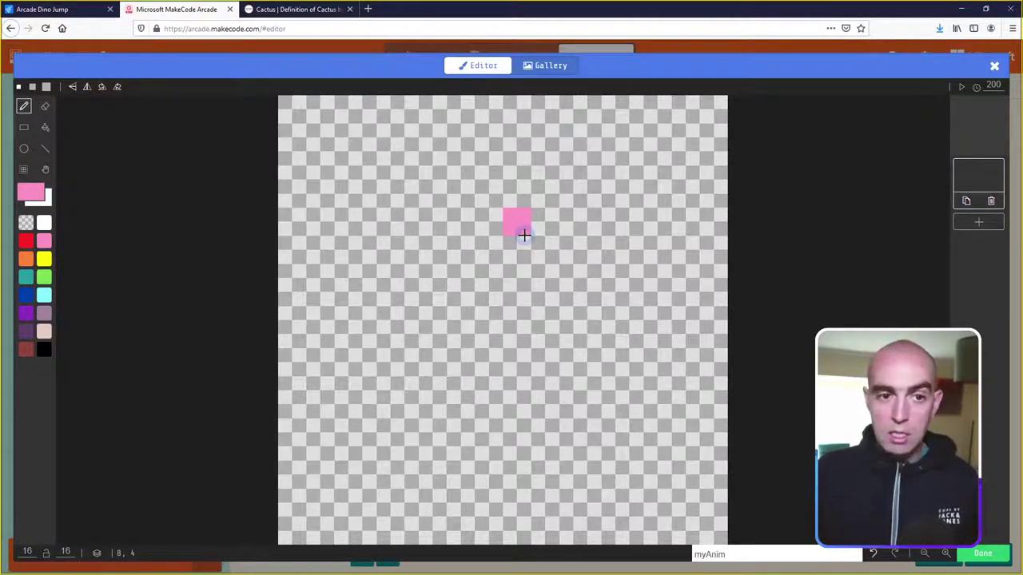
pyautogui.press('ctrl')
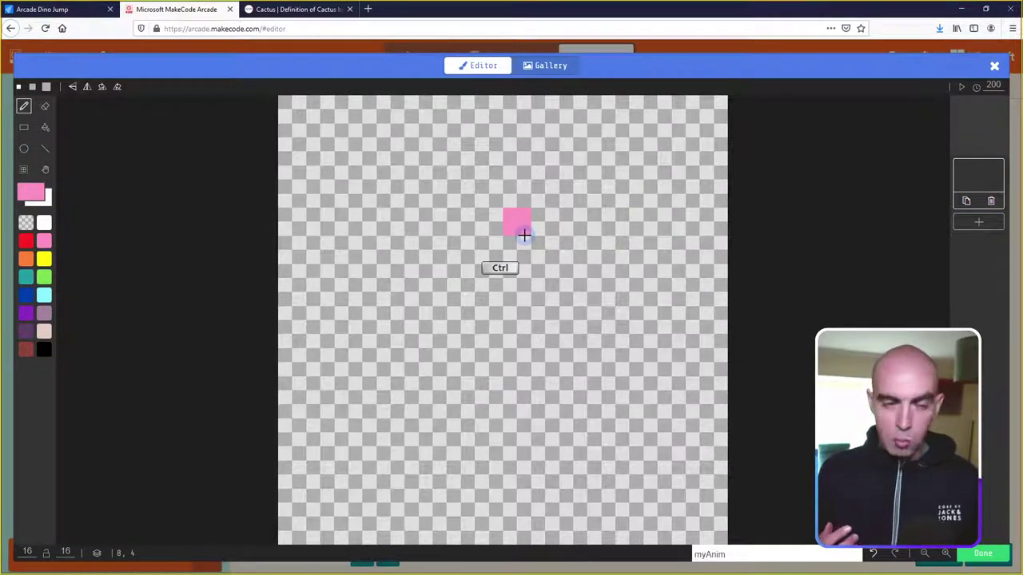
pyautogui.hotkey('ctrl', 'v')
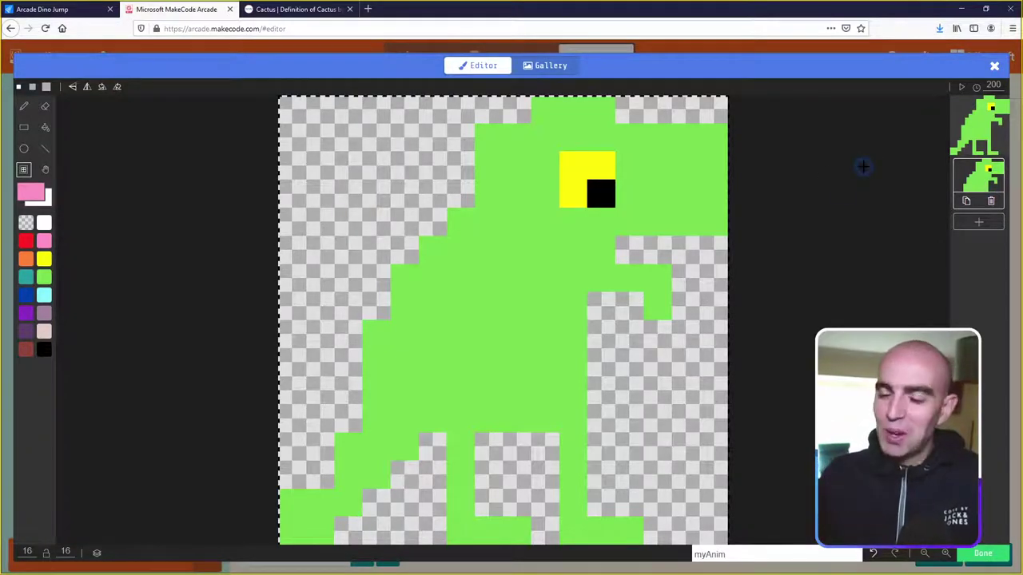
# Duplicate the dino frame and erase the lower legs and feet in the new frame.
pyautogui.click(967, 202)
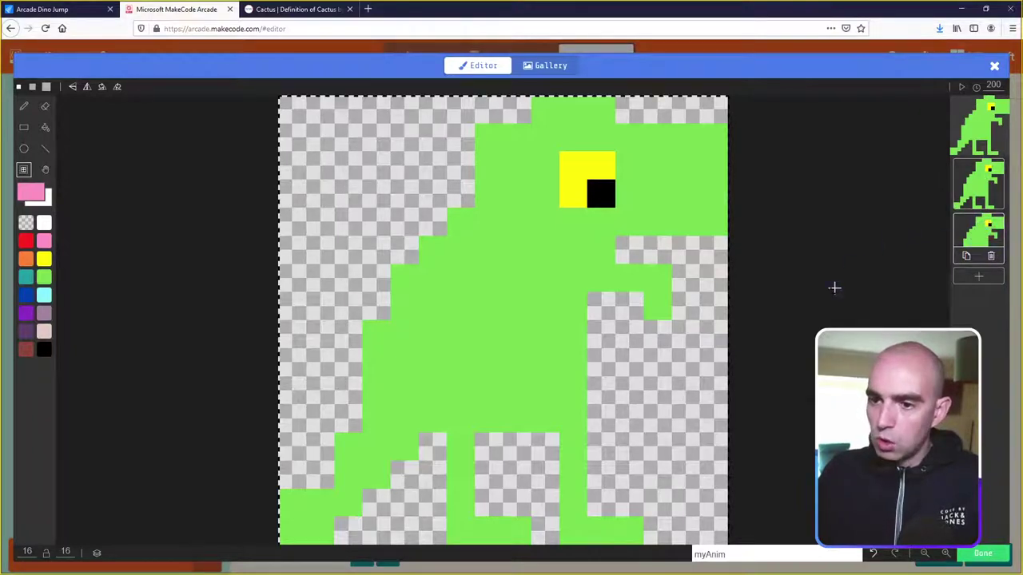
pyautogui.click(46, 108)
pyautogui.click(465, 472)
pyautogui.moveTo(463, 480)
pyautogui.mouseDown()
pyautogui.moveTo(464, 523)
pyautogui.moveTo(607, 527)
pyautogui.moveTo(578, 476)
pyautogui.mouseUp()
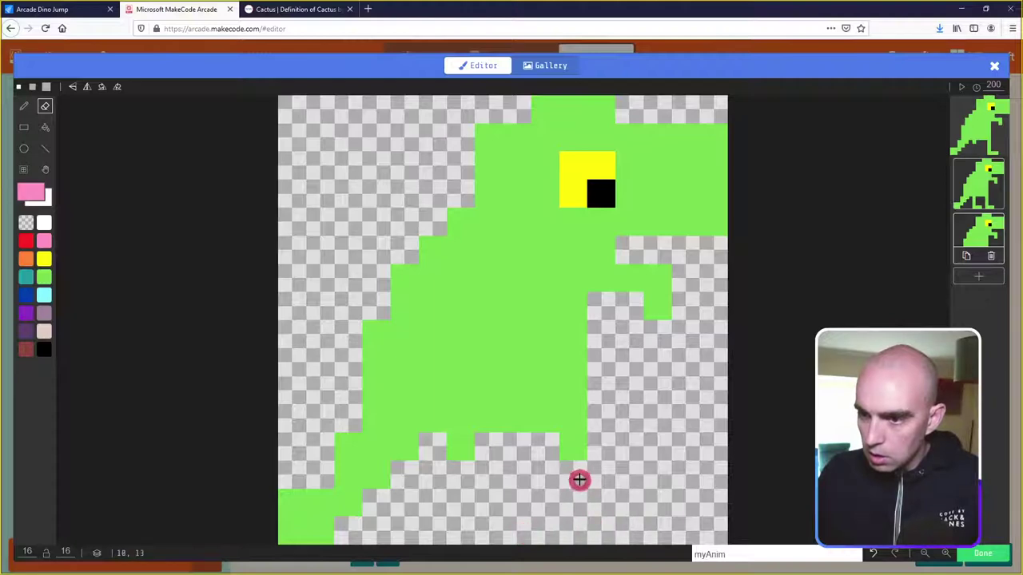
# Show the previous frame underneath and draw shorter green legs with feet on the new dino frame.
pyautogui.click(96, 554)
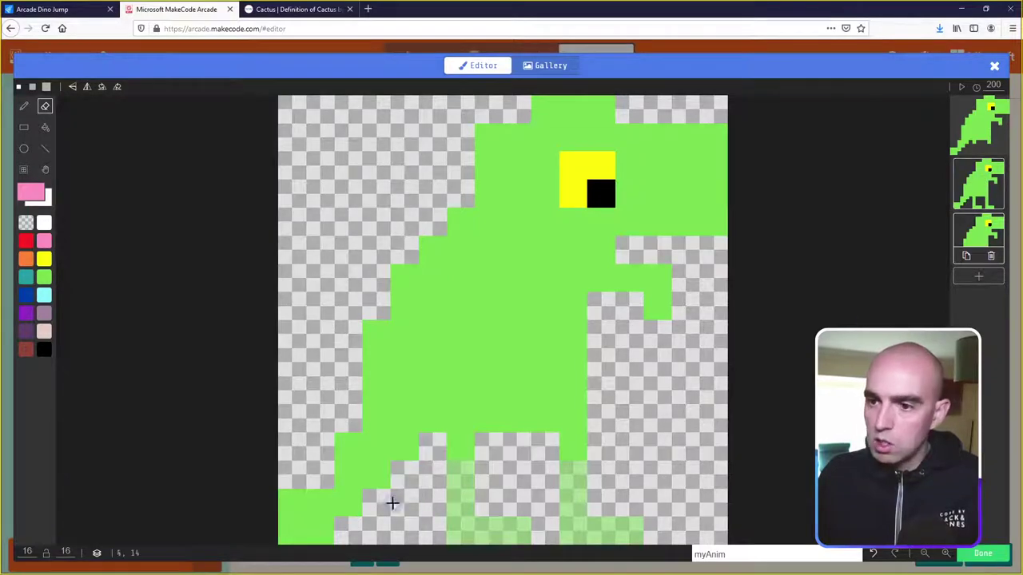
pyautogui.click(43, 277)
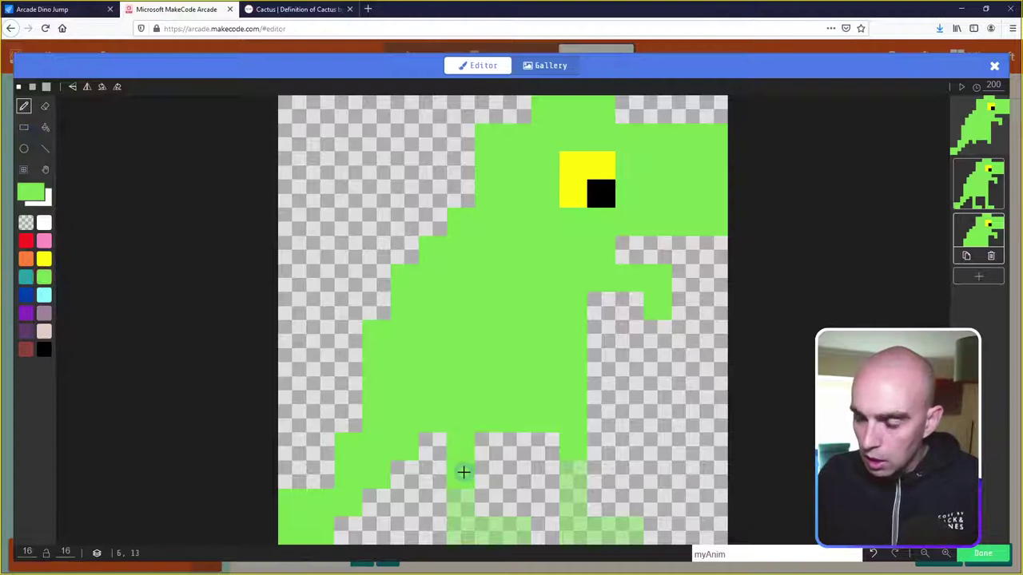
pyautogui.moveTo(465, 482); pyautogui.dragTo(488, 482)
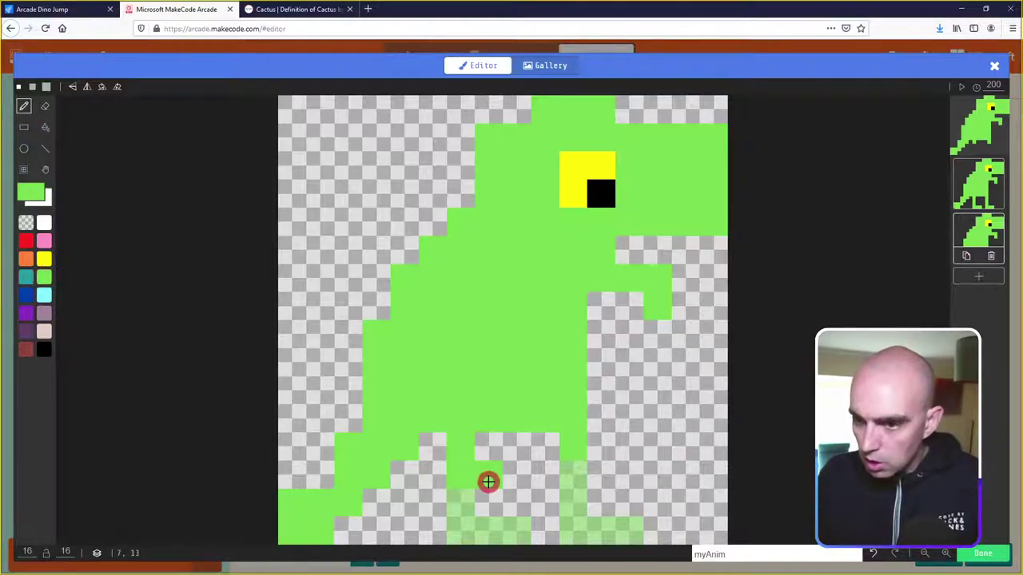
pyautogui.click(511, 479)
pyautogui.moveTo(578, 473); pyautogui.dragTo(630, 474)
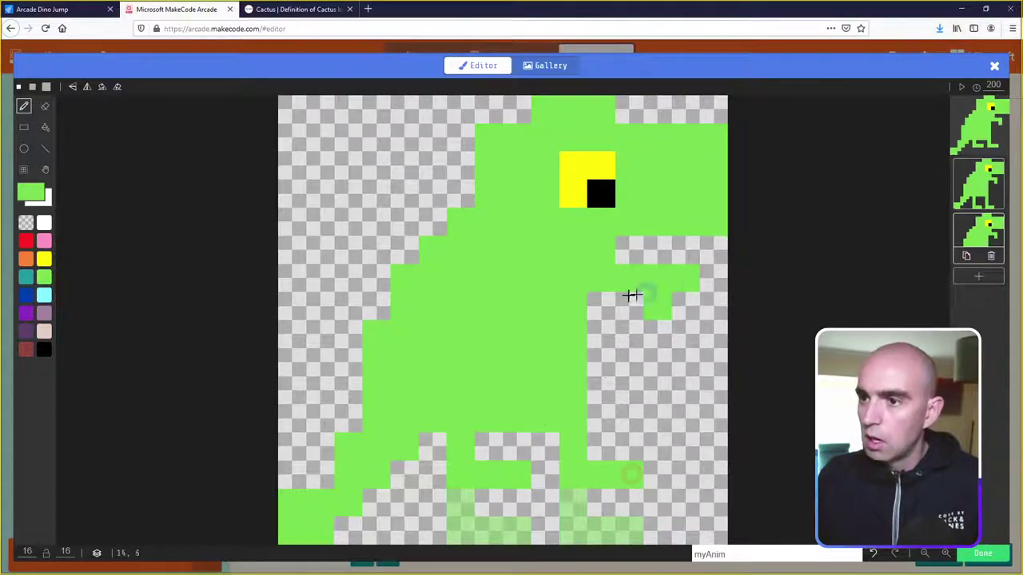
pyautogui.click(444, 483)
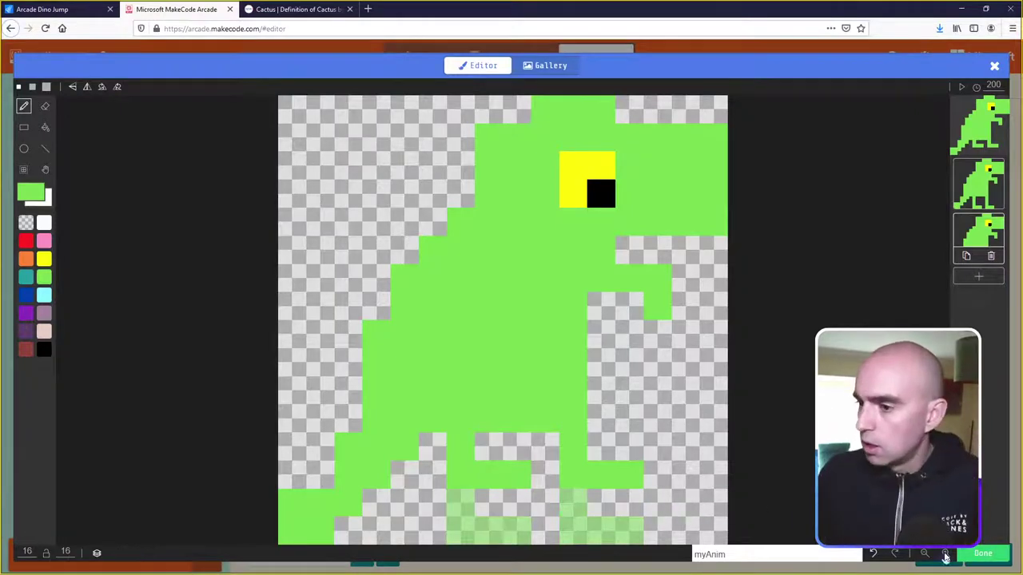
# Finish the dino animation asset and return to the project's block code.
pyautogui.click(983, 553)
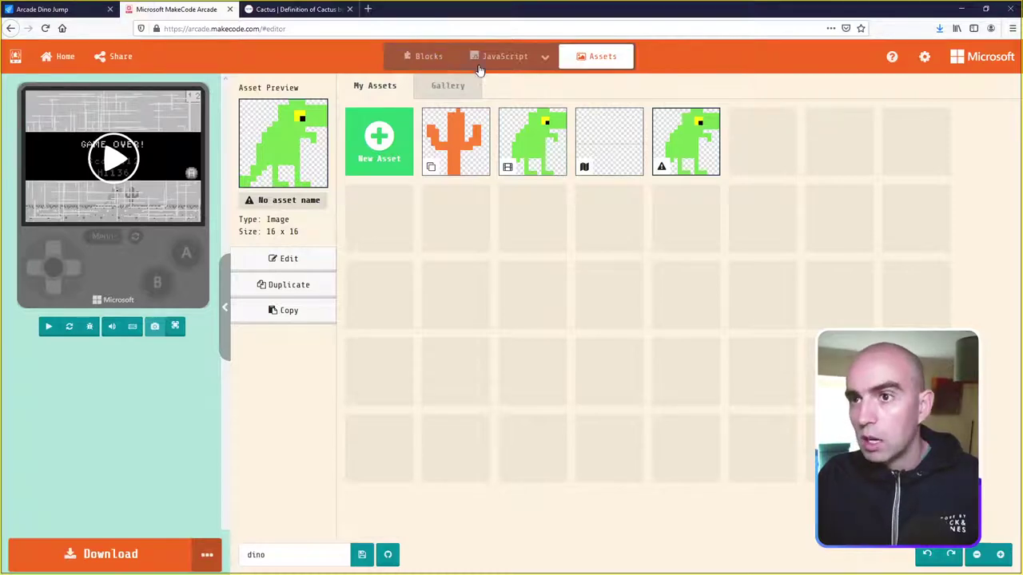
pyautogui.click(424, 56)
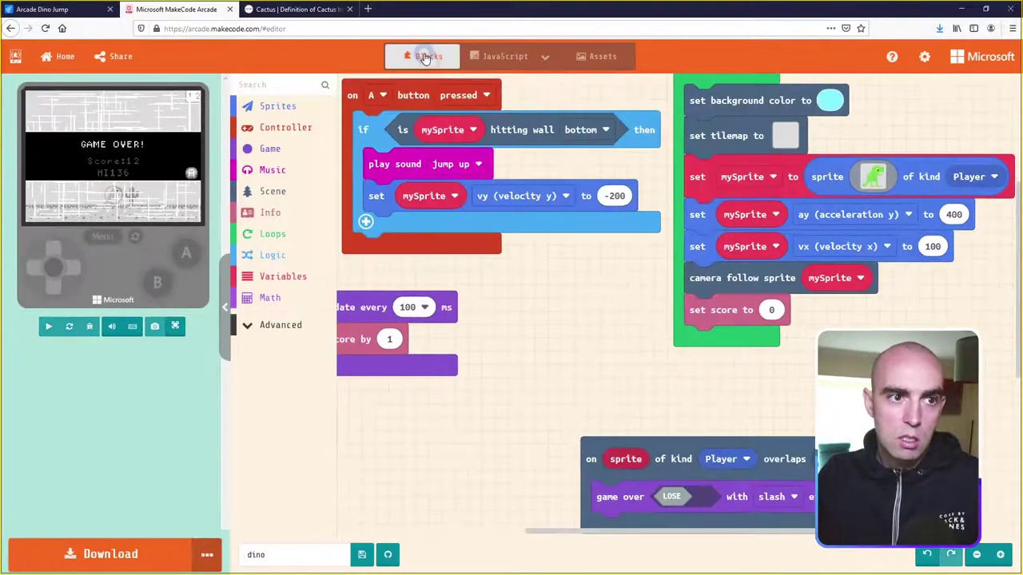
# Consult the Arcade Dino Jump lesson's animation code, and add an animate mySprite frames block at the end of the on start block.
pyautogui.click(88, 9)
pyautogui.scroll(-7, 577, 284)
pyautogui.scroll(-1, 577, 292)
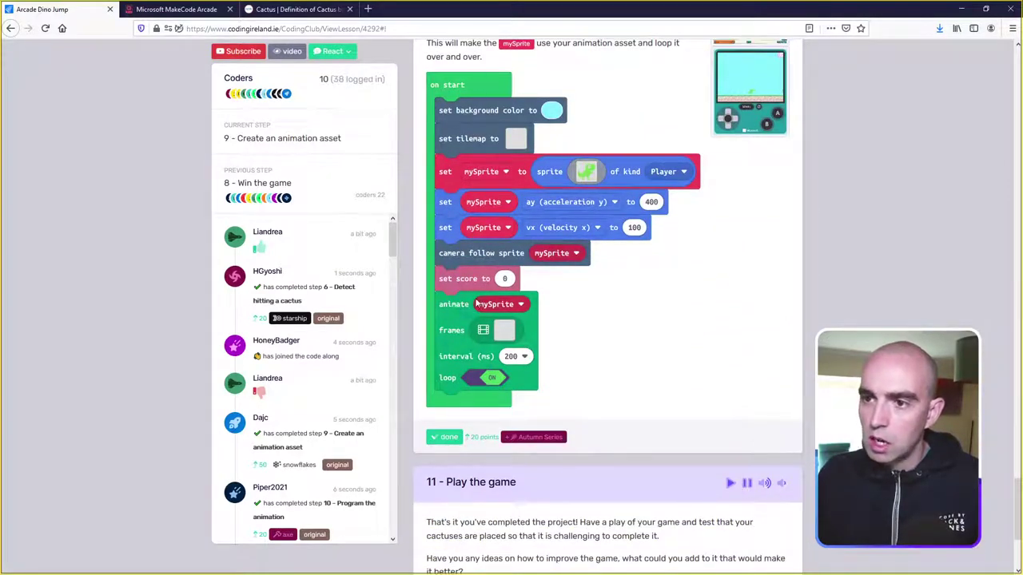
pyautogui.click(179, 6)
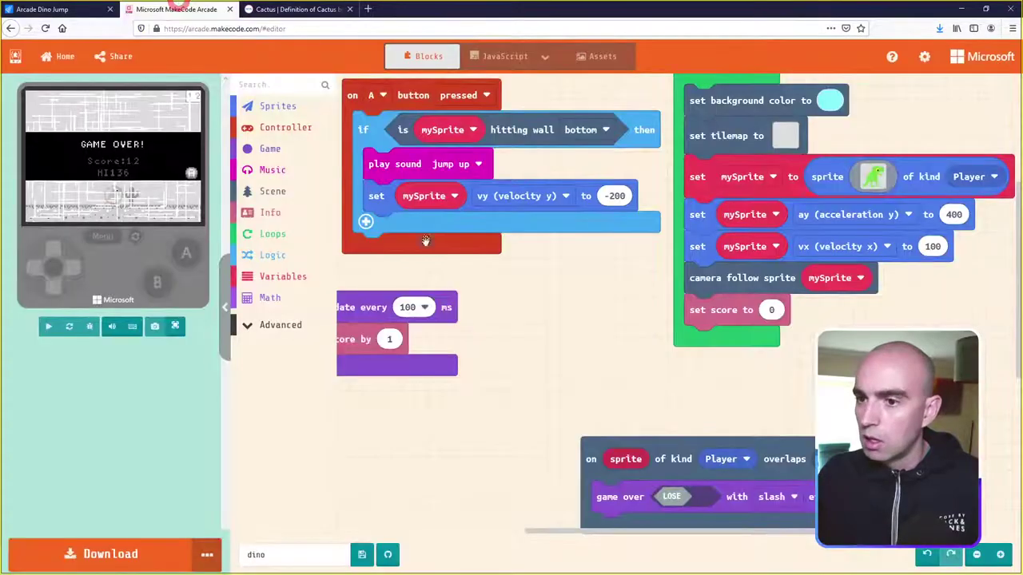
pyautogui.click(272, 233)
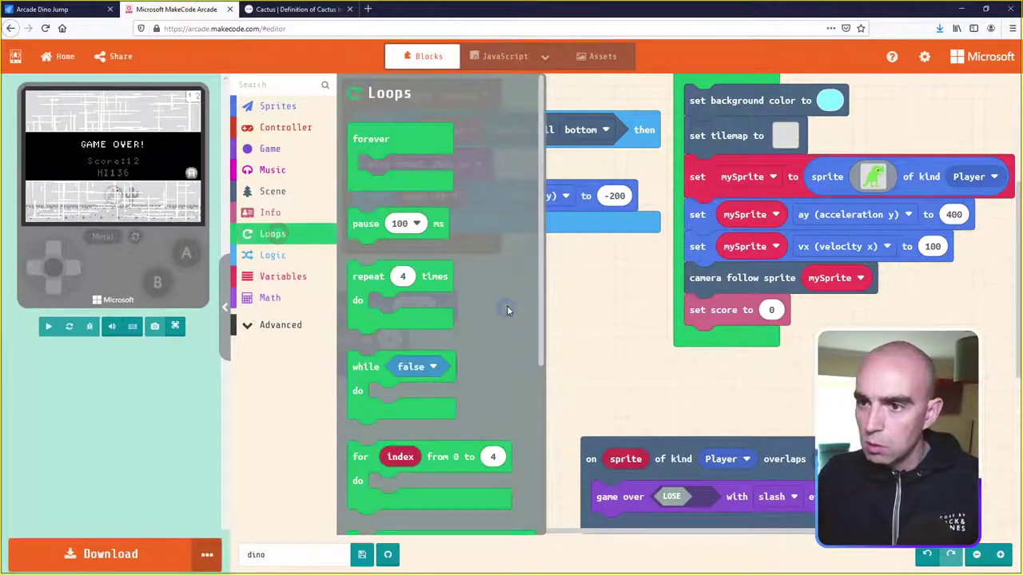
pyautogui.scroll(-3, 503, 307)
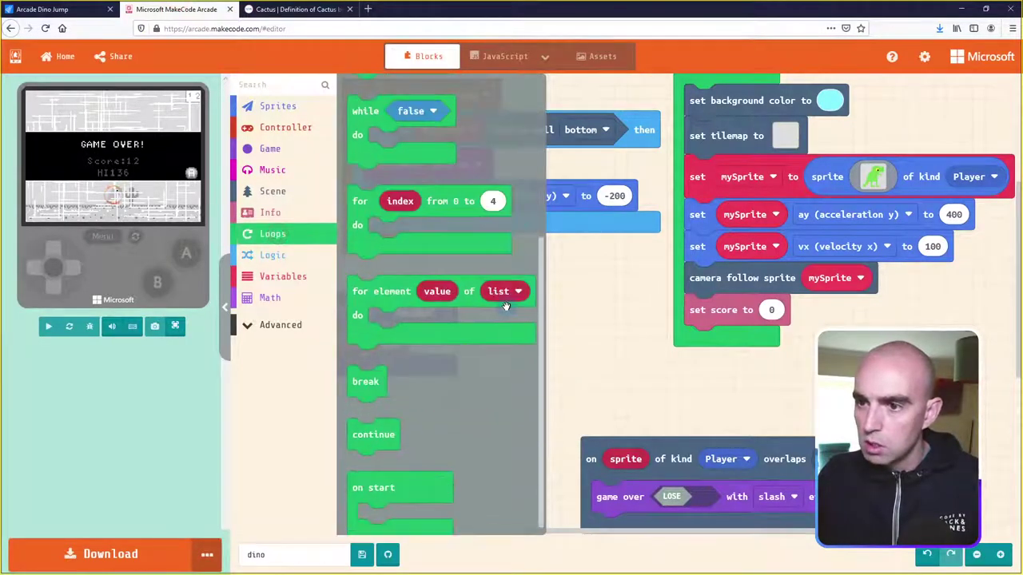
pyautogui.click(278, 325)
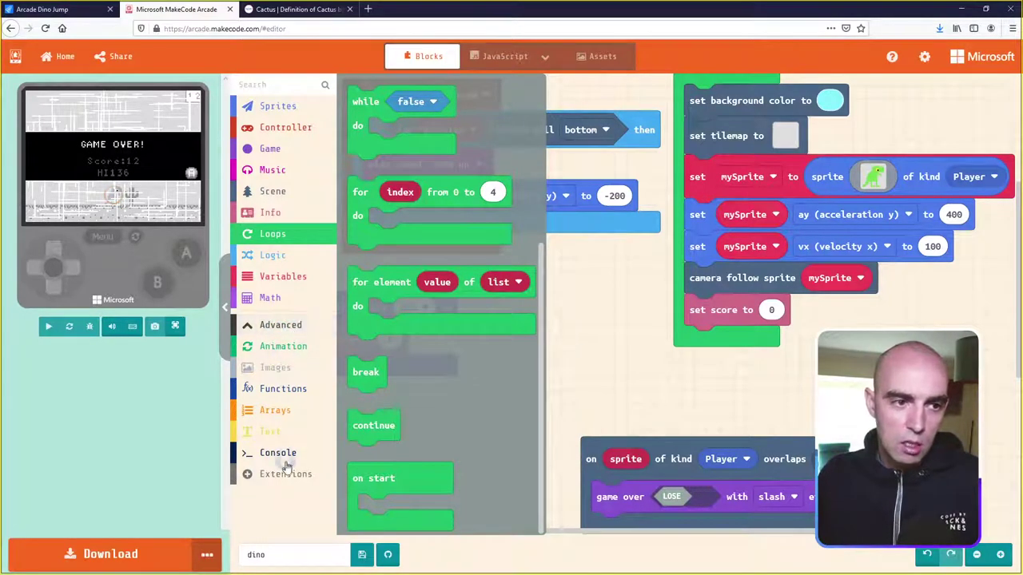
pyautogui.click(282, 348)
pyautogui.click(406, 173)
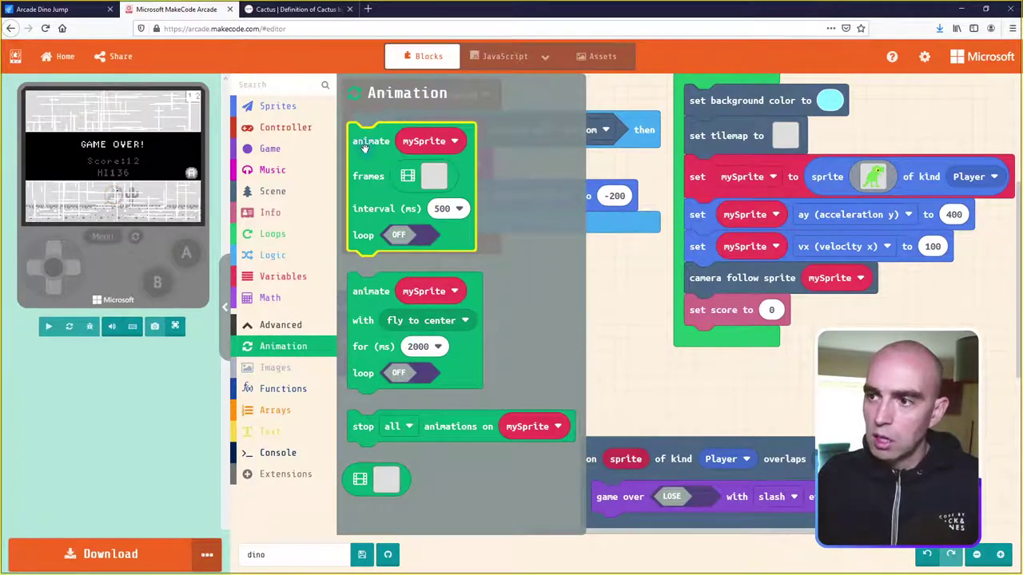
pyautogui.moveTo(363, 148); pyautogui.dragTo(692, 352)
# Move the cactus overlap event block clear of the extended on start block.
pyautogui.moveTo(872, 458); pyautogui.dragTo(614, 504)
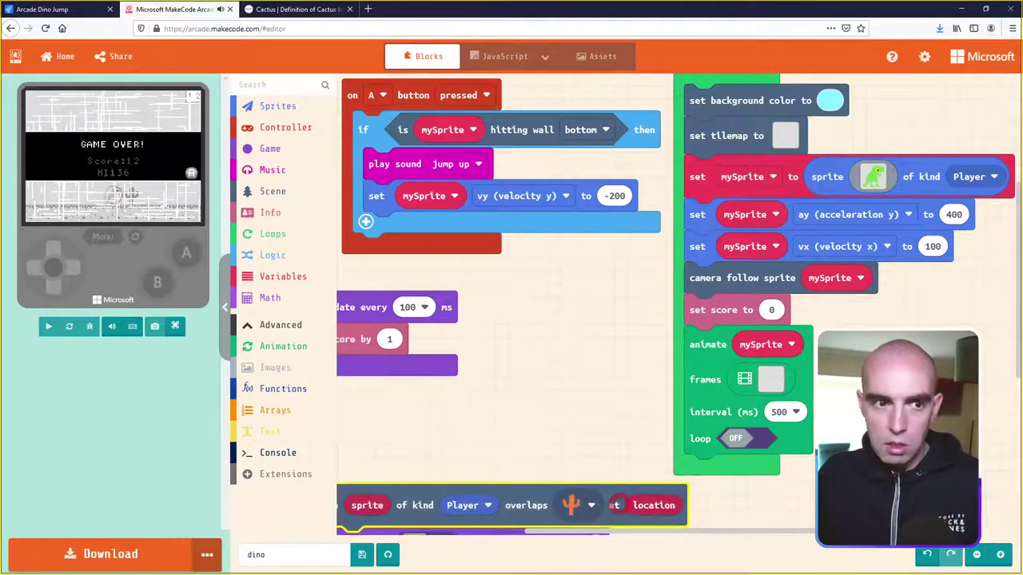
pyautogui.hscroll(4, 762, 178)
pyautogui.scroll(-5, 762, 178)
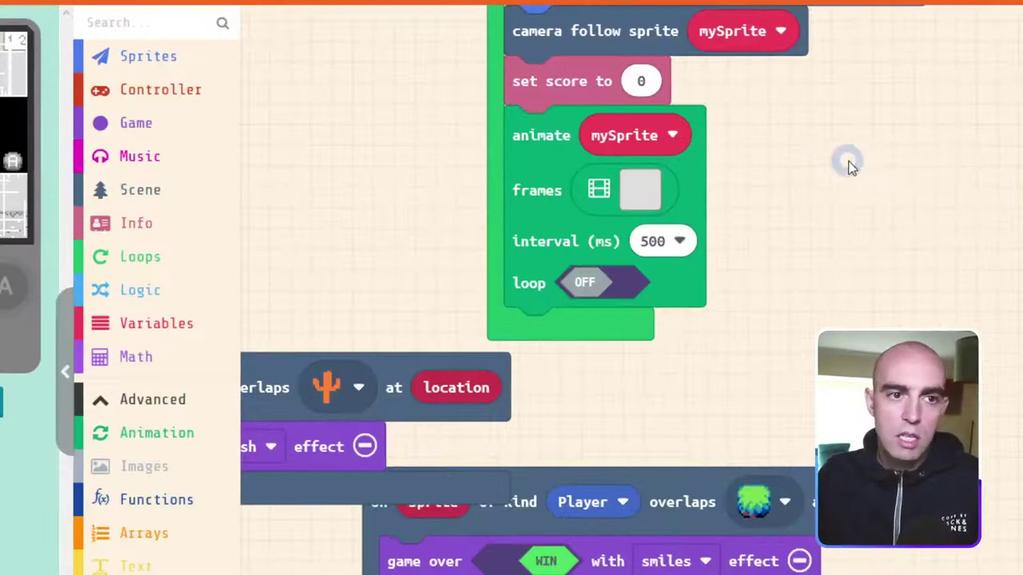
pyautogui.moveTo(725, 175); pyautogui.dragTo(667, 385)
pyautogui.moveTo(757, 493); pyautogui.dragTo(754, 232)
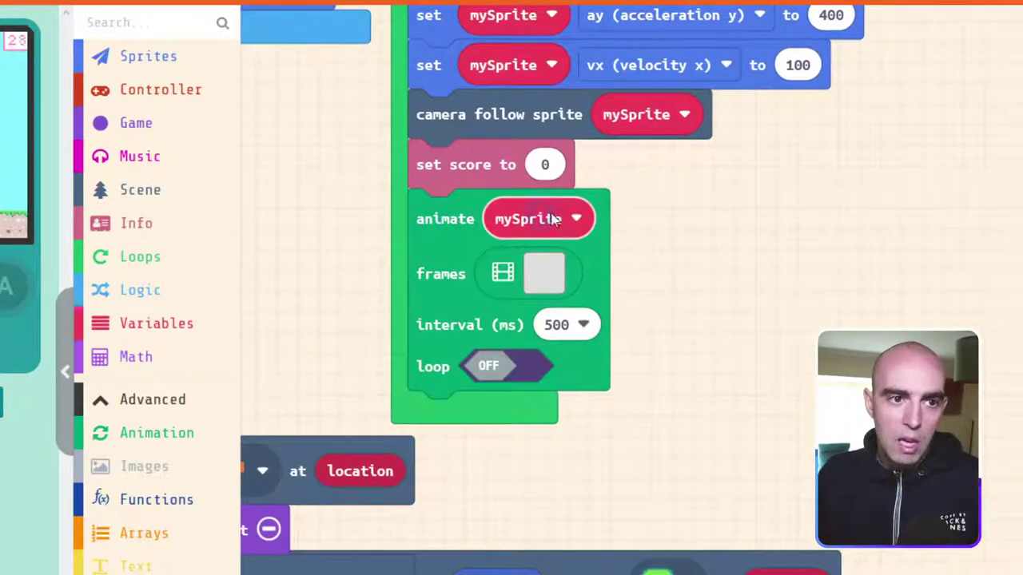
# Assign the existing myAnim dino asset to the animate block's frames and turn its loop on.
pyautogui.click(544, 273)
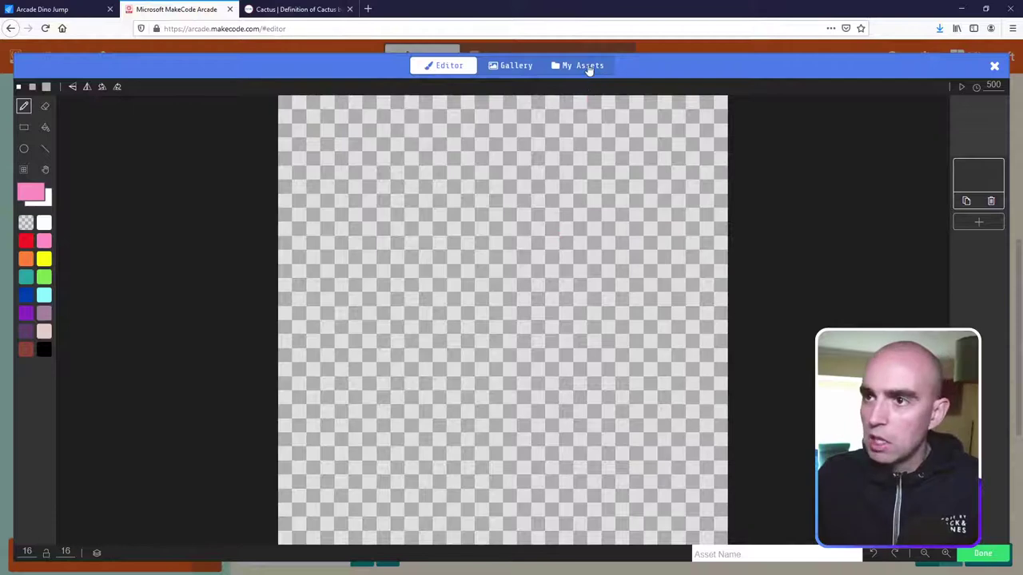
pyautogui.click(589, 68)
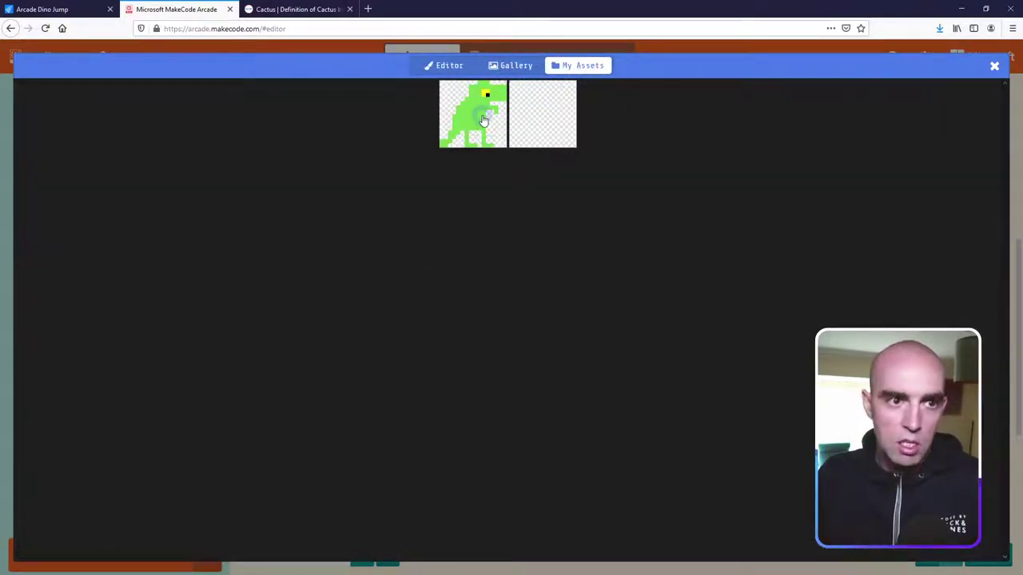
pyautogui.click(482, 119)
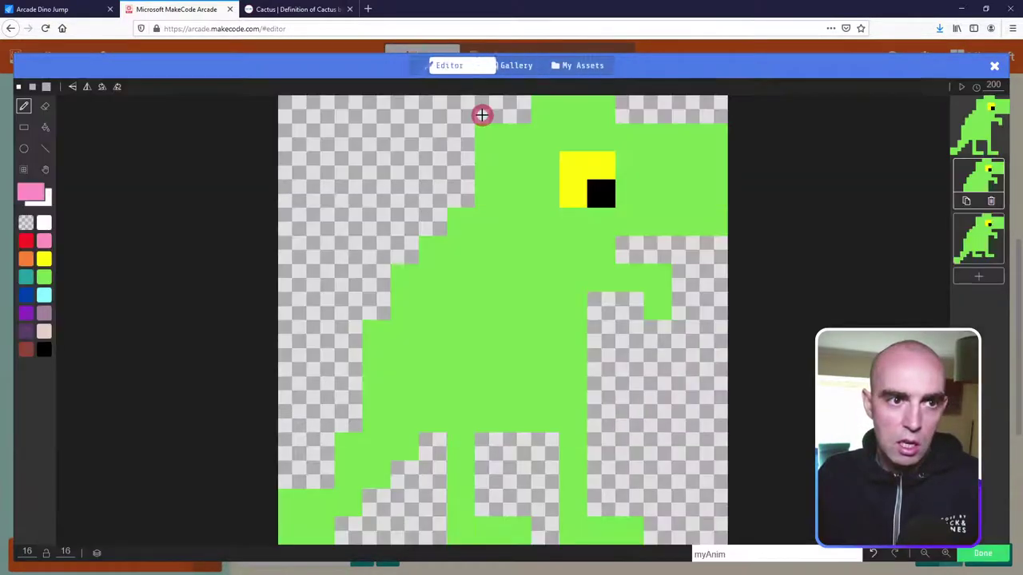
pyautogui.click(982, 552)
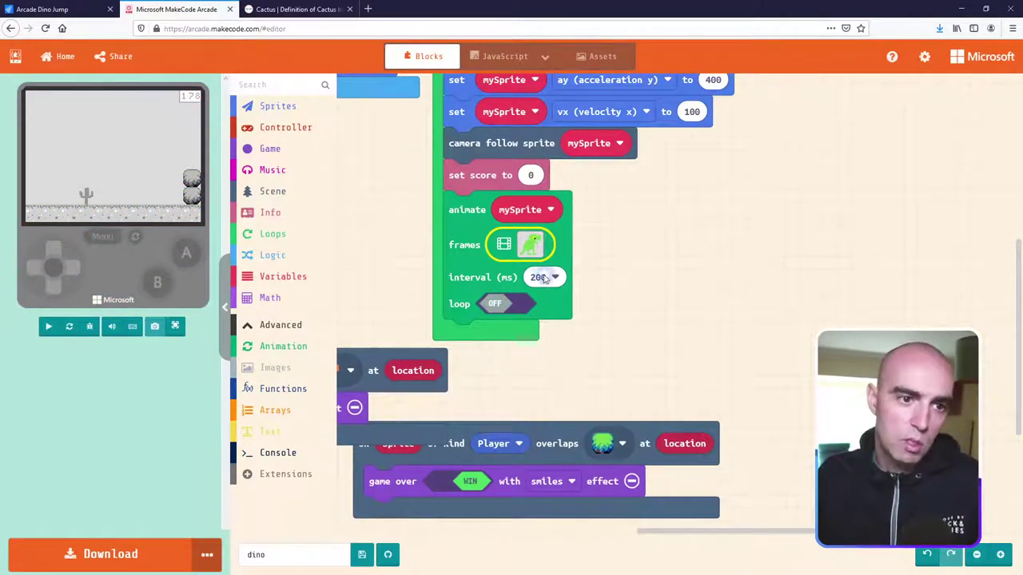
pyautogui.click(502, 305)
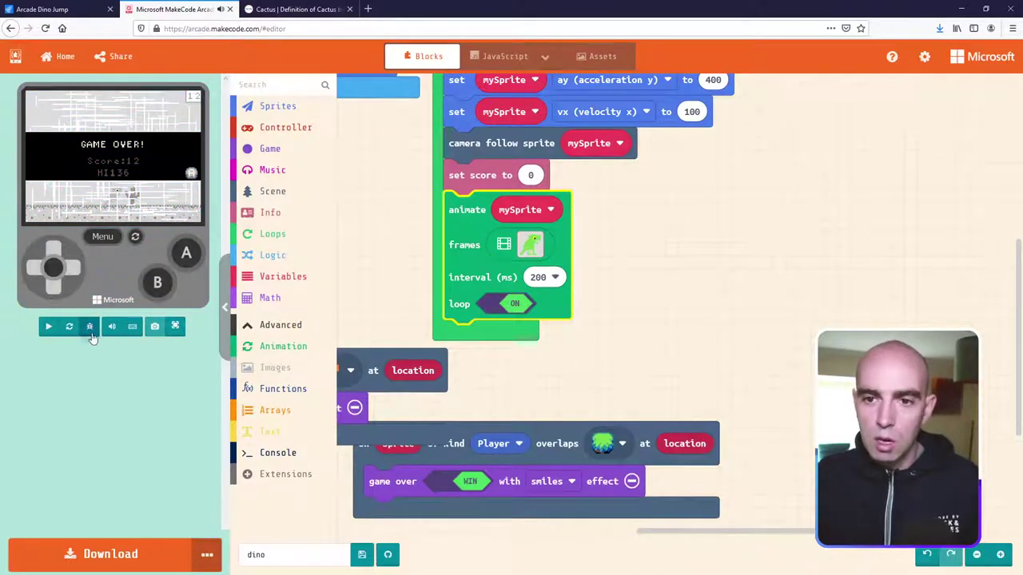
# Run the game in the full-screen simulator to test the dino's running animation.
pyautogui.click(175, 326)
pyautogui.click(391, 535)
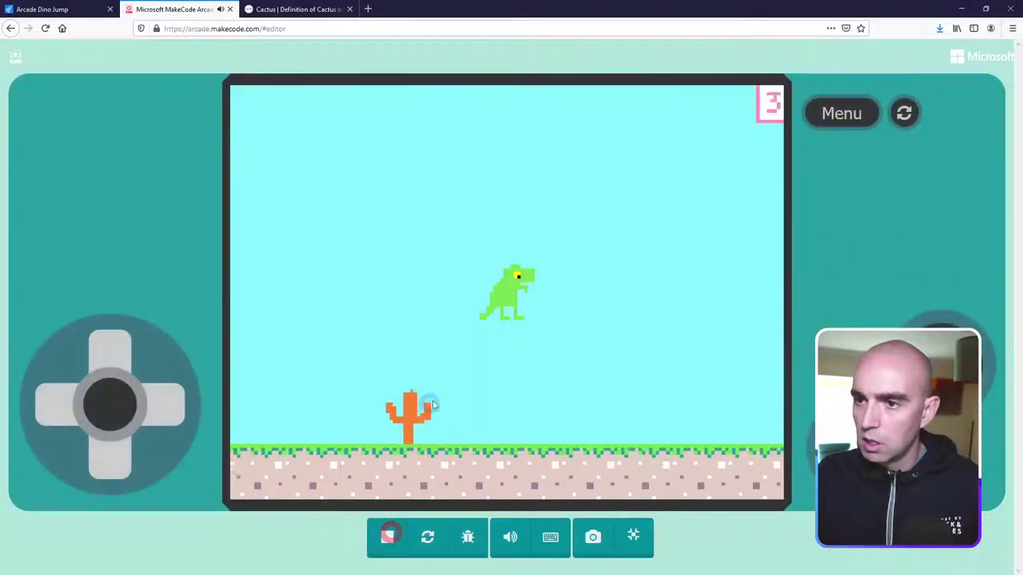
pyautogui.click(548, 365)
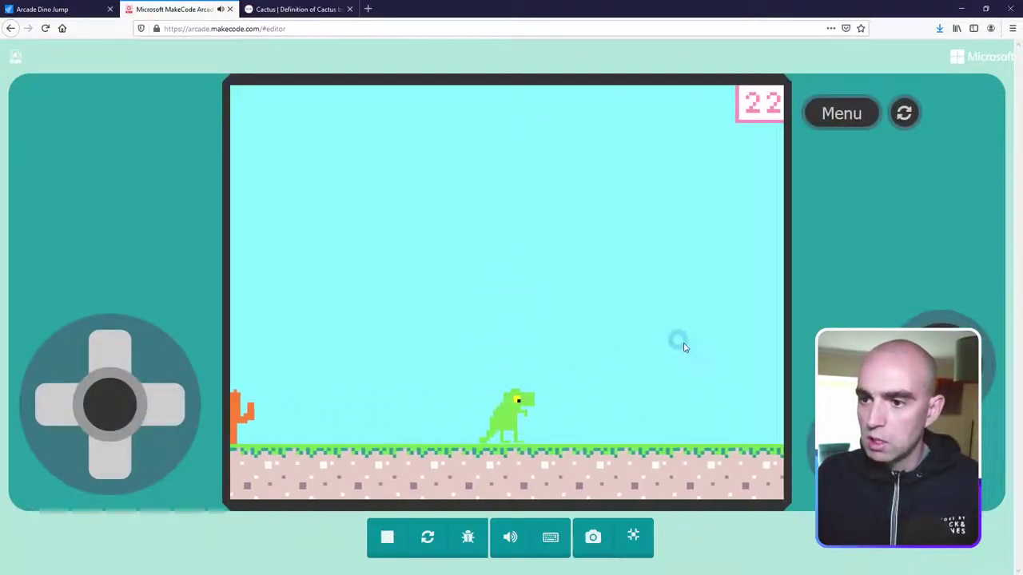
pyautogui.click(722, 408)
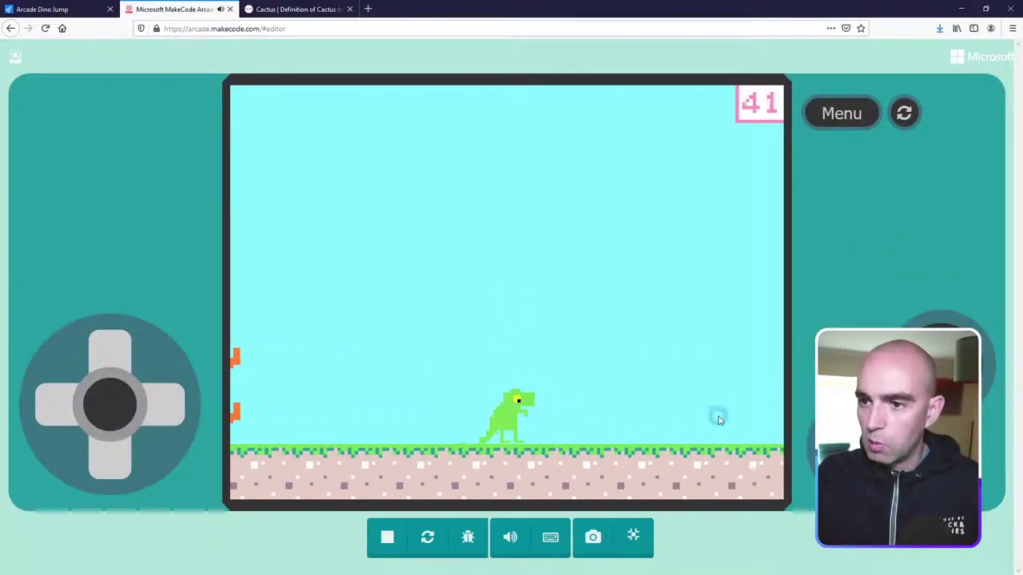